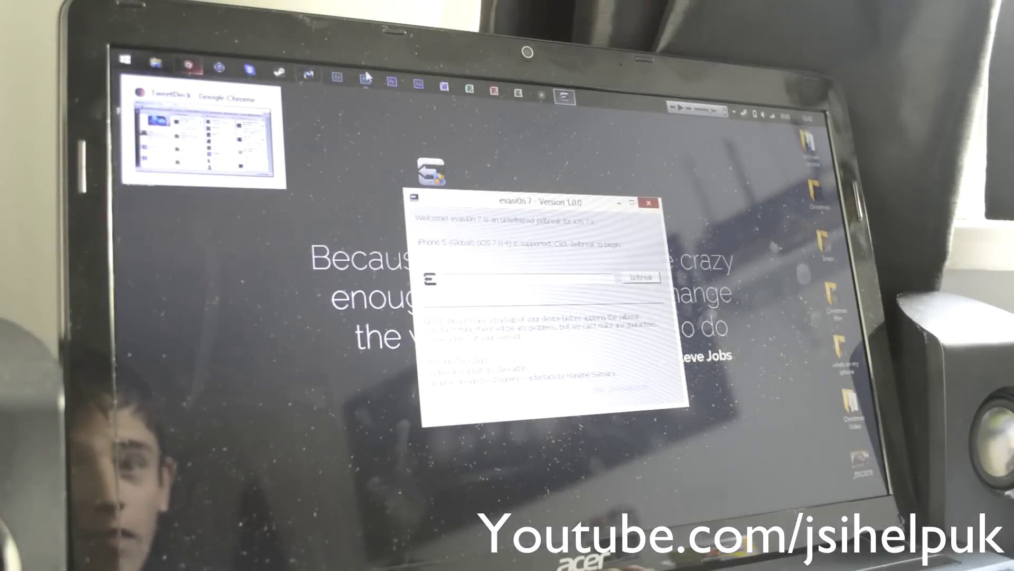
# Step: Switch to the TweetDeck browser tab and follow the evad3rs tweet's evasi0n.com link
pyautogui.click(188, 66)
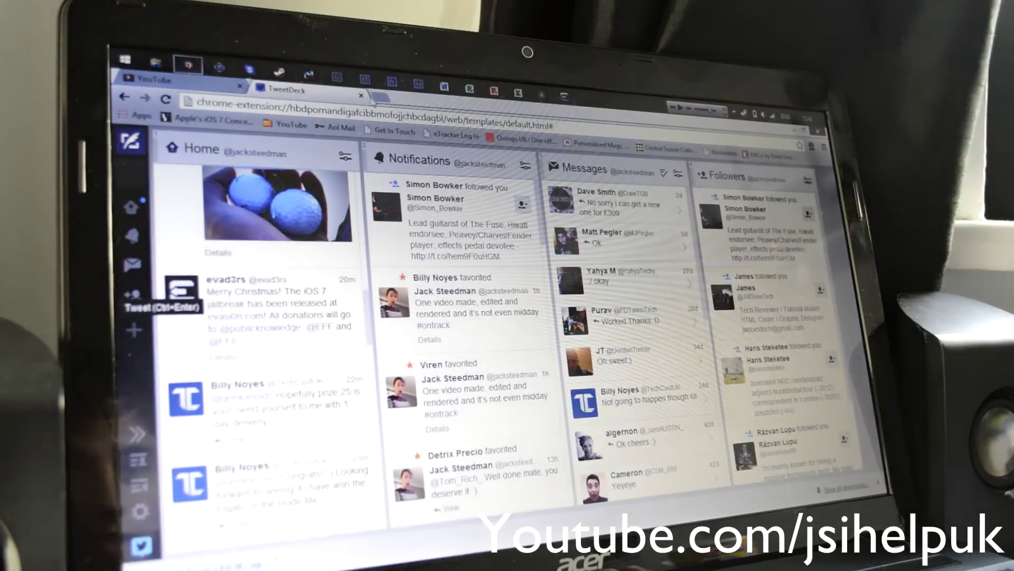
pyautogui.scroll(5, 201, 348)
pyautogui.scroll(3, 239, 301)
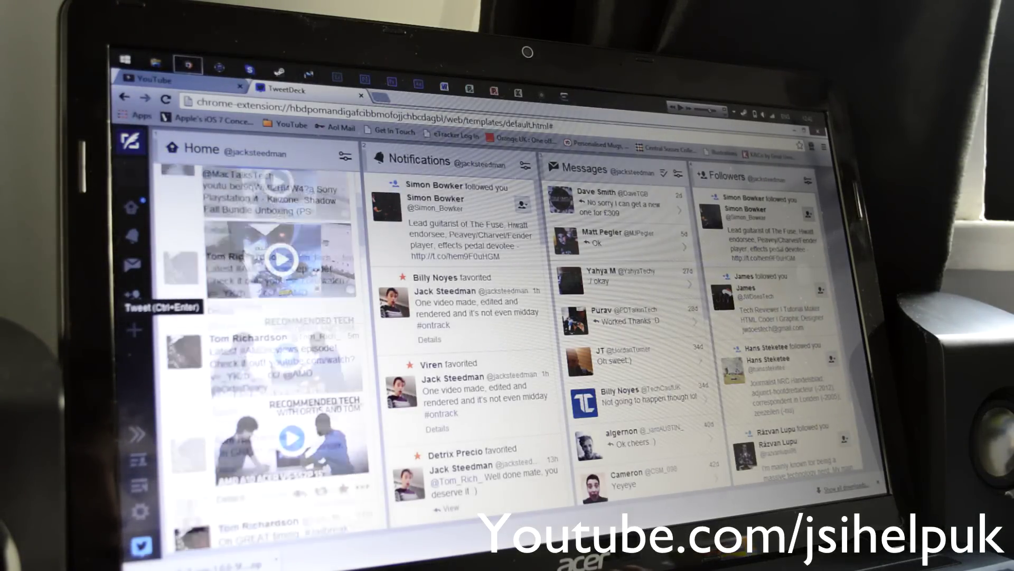
pyautogui.scroll(3, 271, 256)
pyautogui.scroll(-3, 262, 333)
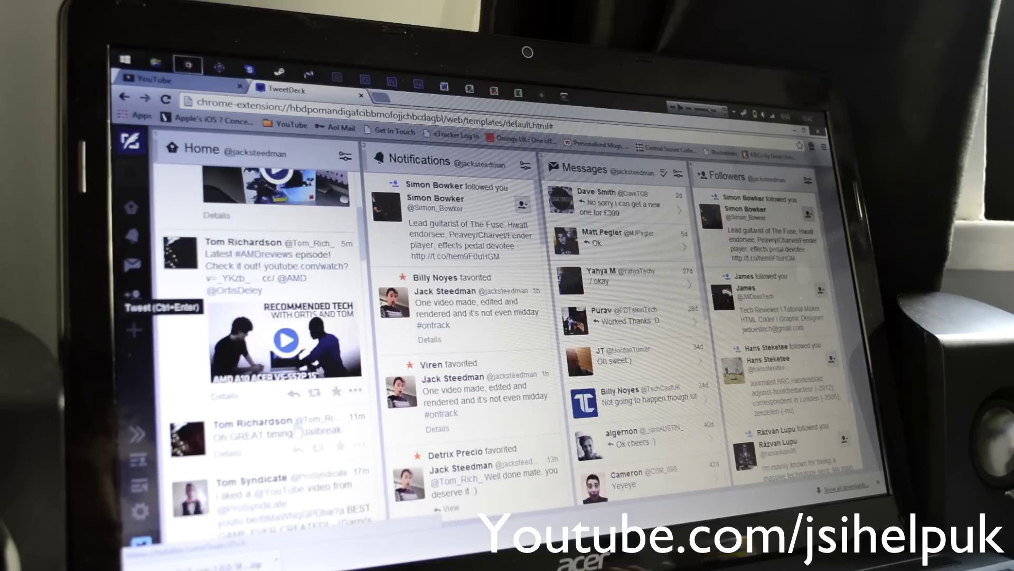
pyautogui.scroll(-3, 257, 341)
pyautogui.scroll(-3, 262, 332)
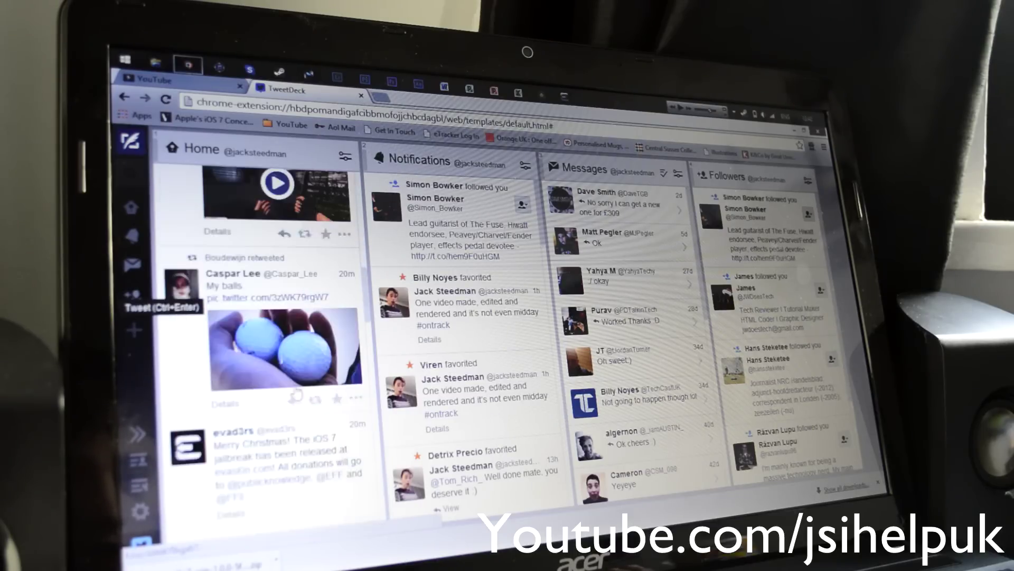
pyautogui.click(251, 393)
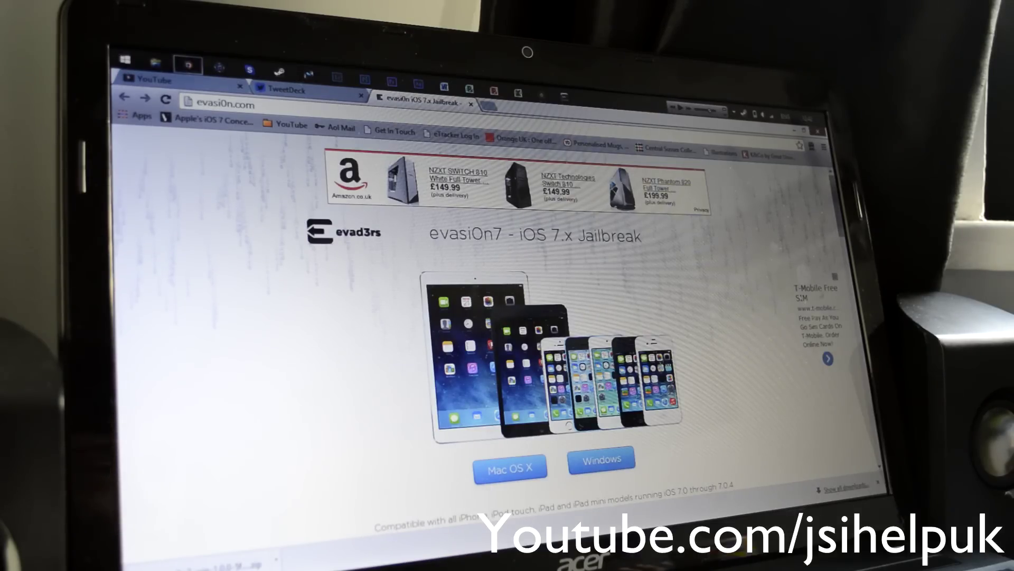
pyautogui.scroll(-1, 743, 462)
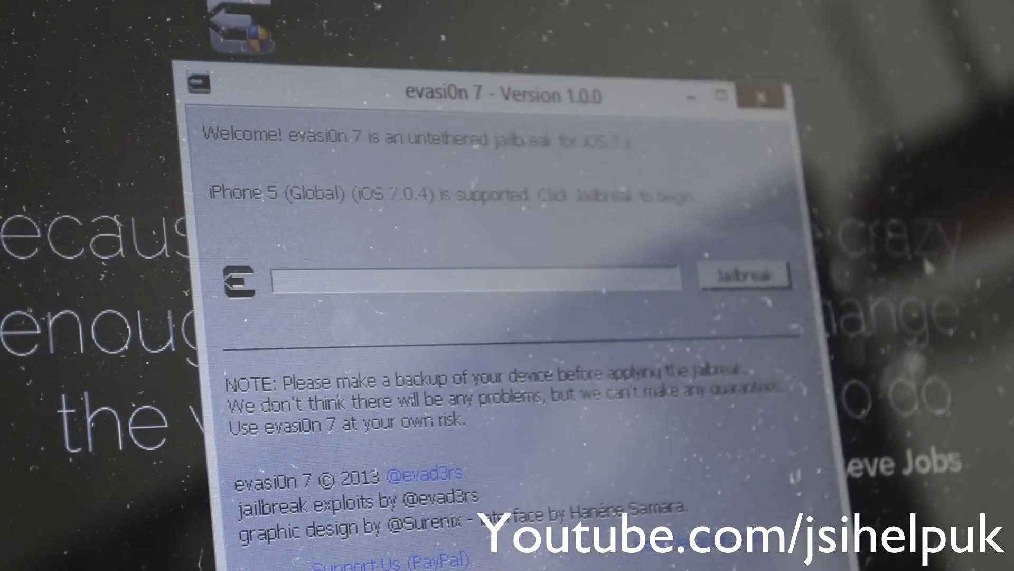
# Step: Start the evasi0n 7 jailbreak on the connected iPhone with the Jailbreak button
pyautogui.click(772, 279)
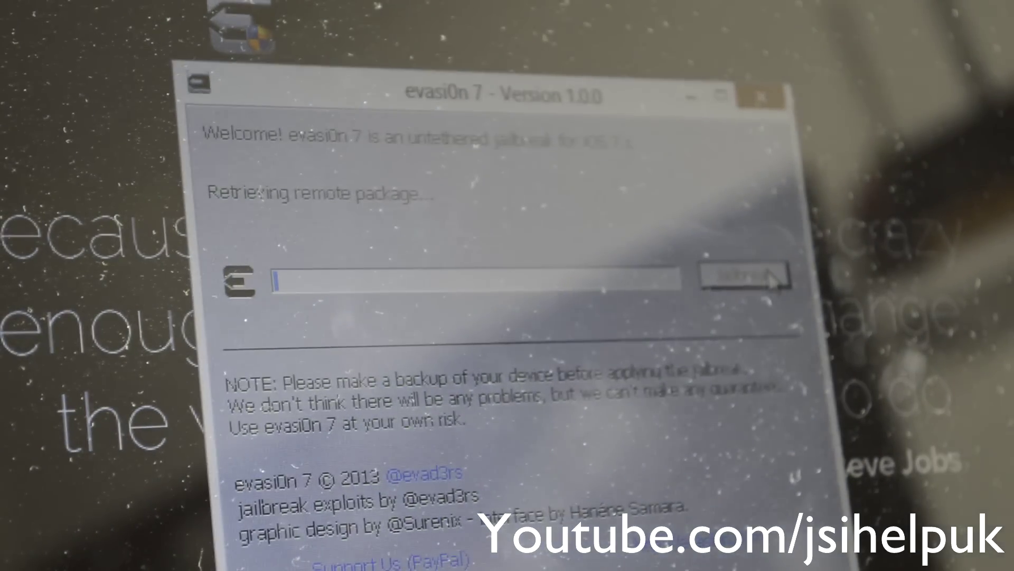